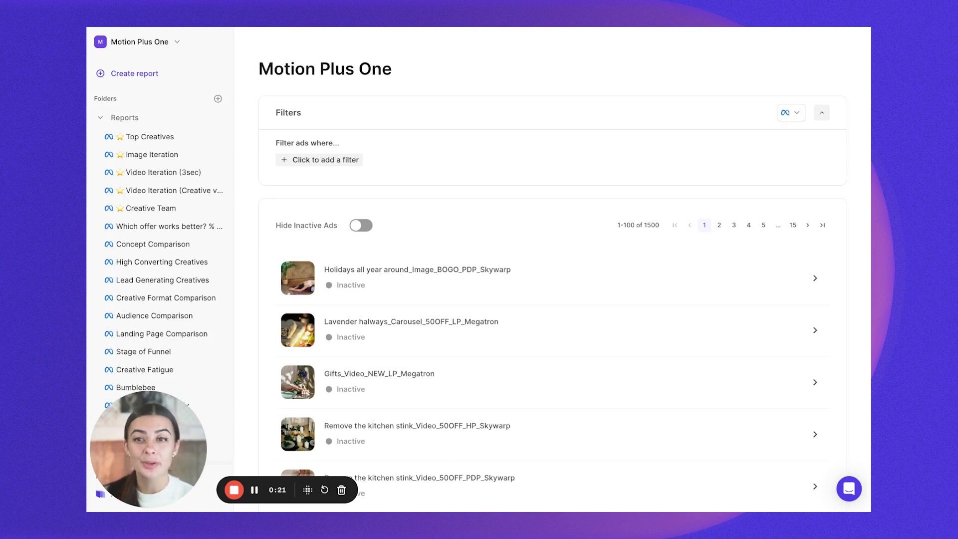
# Open the Create report menu to reveal the Top performing and Comparative analysis report types
pyautogui.click(126, 78)
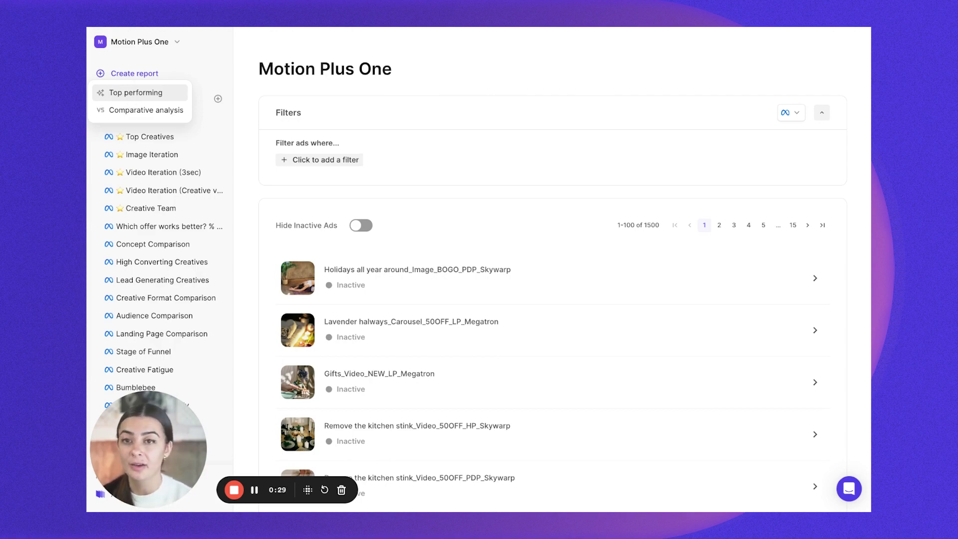
# Start a Top performing report titled 'Top Performing Creatives' and bring up its date range picker
pyautogui.click(136, 92)
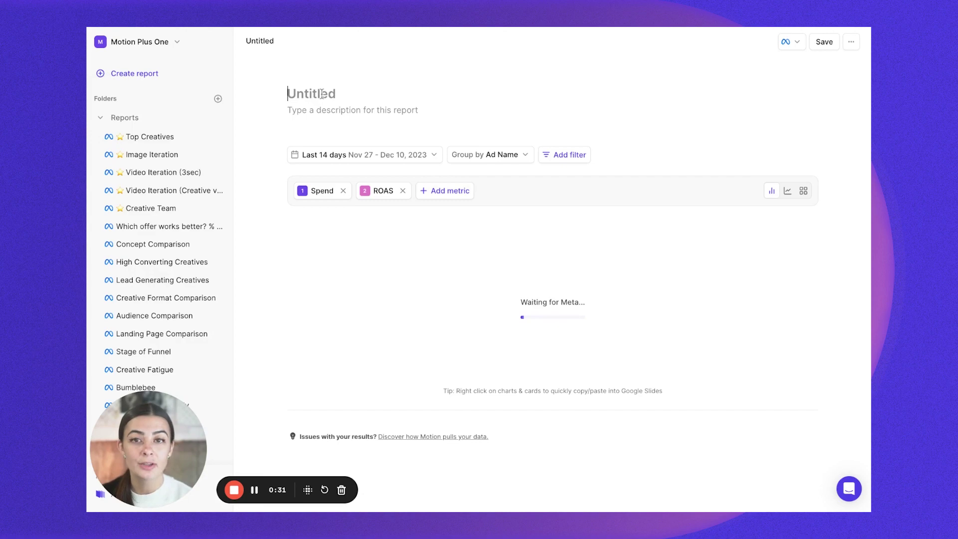
pyautogui.write('Top Performing Creatives')
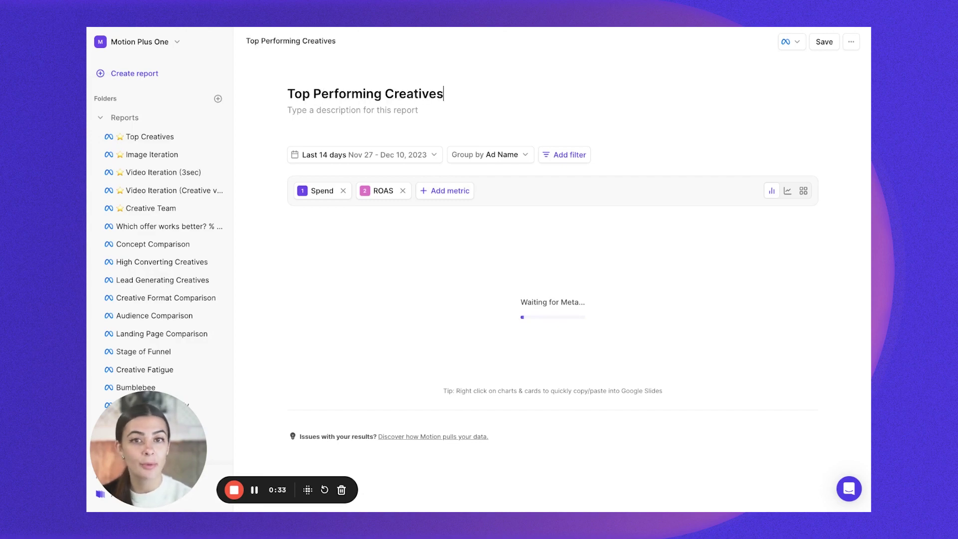
pyautogui.click(357, 155)
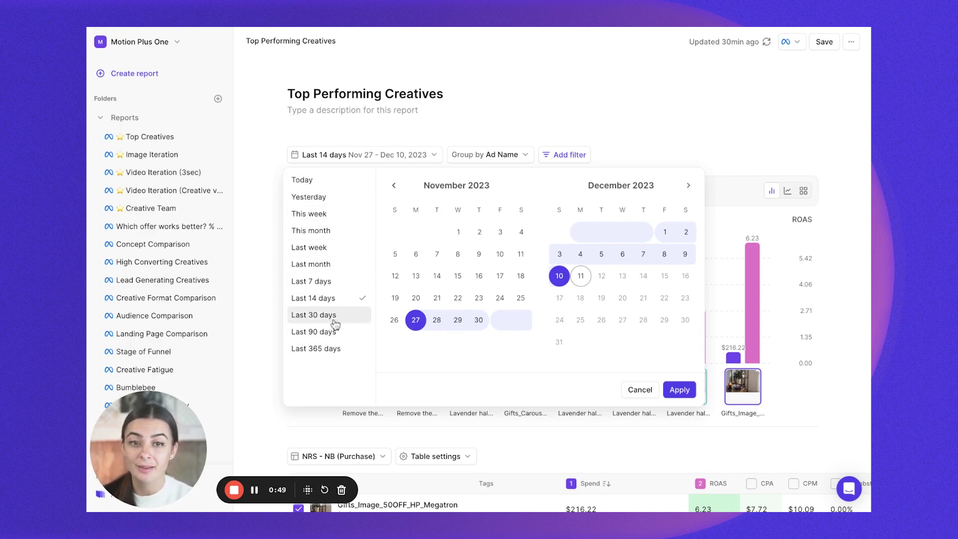
# Pick Nov 24 and Nov 27 in the calendar, then dismiss it unapplied, keeping Last 14 days
pyautogui.click(500, 298)
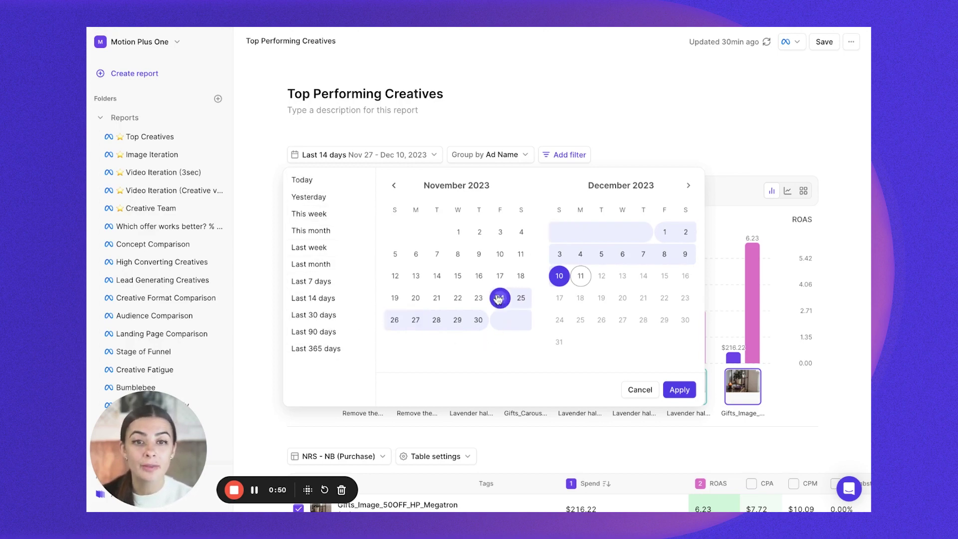
pyautogui.click(415, 320)
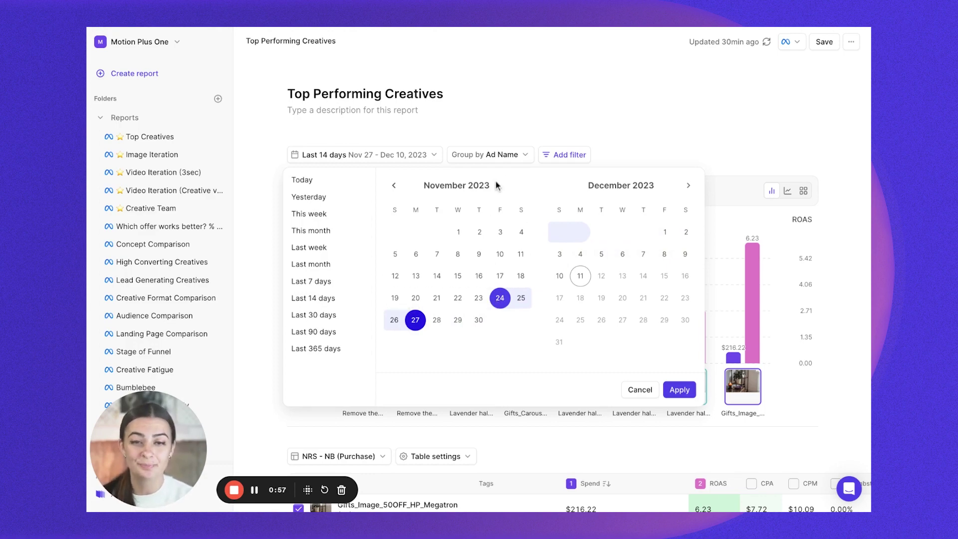
pyautogui.click(532, 97)
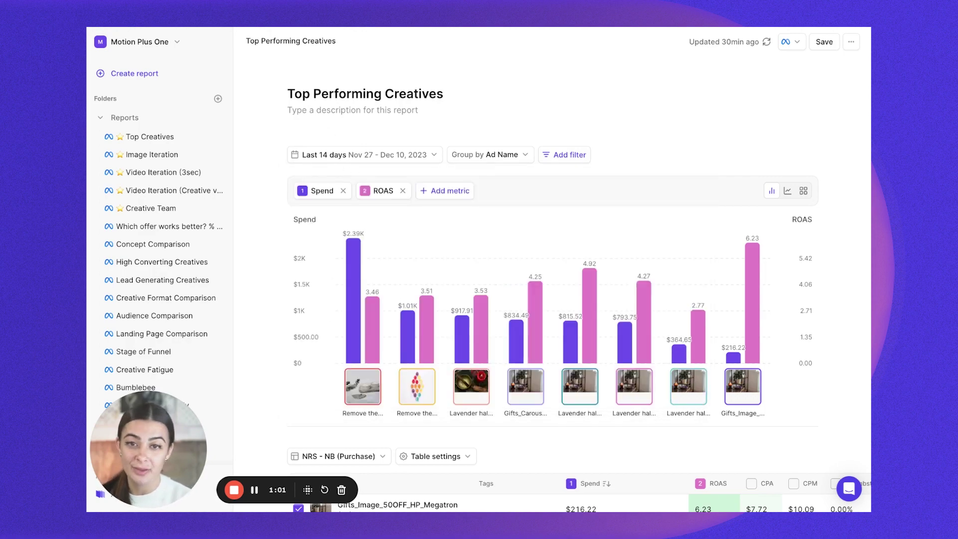
# Leave the chart grouped by Ad Name and bring up the Add filter field list
pyautogui.click(481, 156)
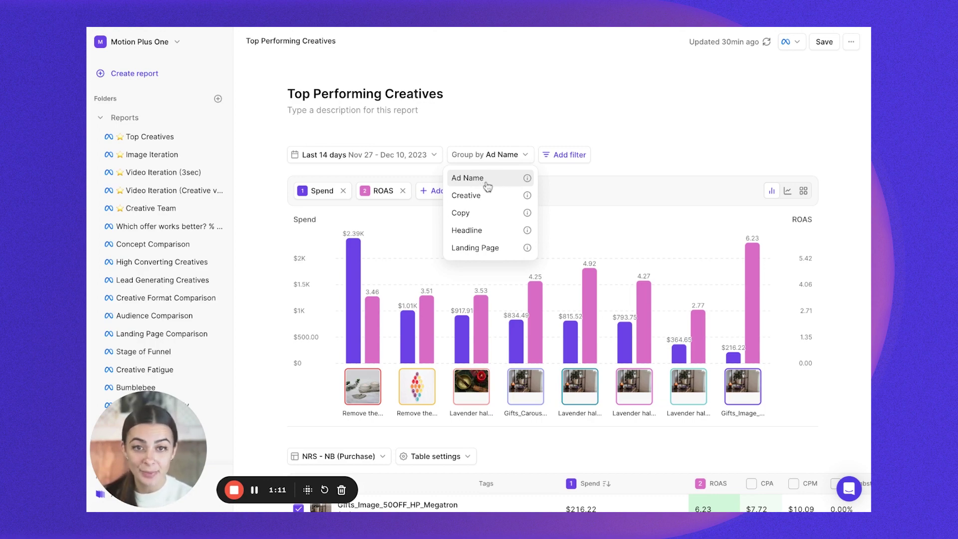
pyautogui.click(637, 168)
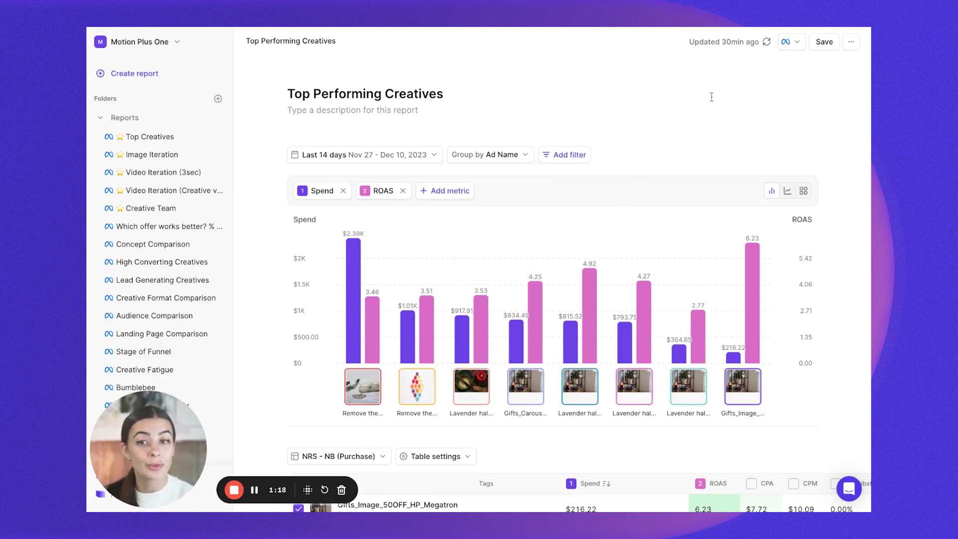
pyautogui.click(492, 155)
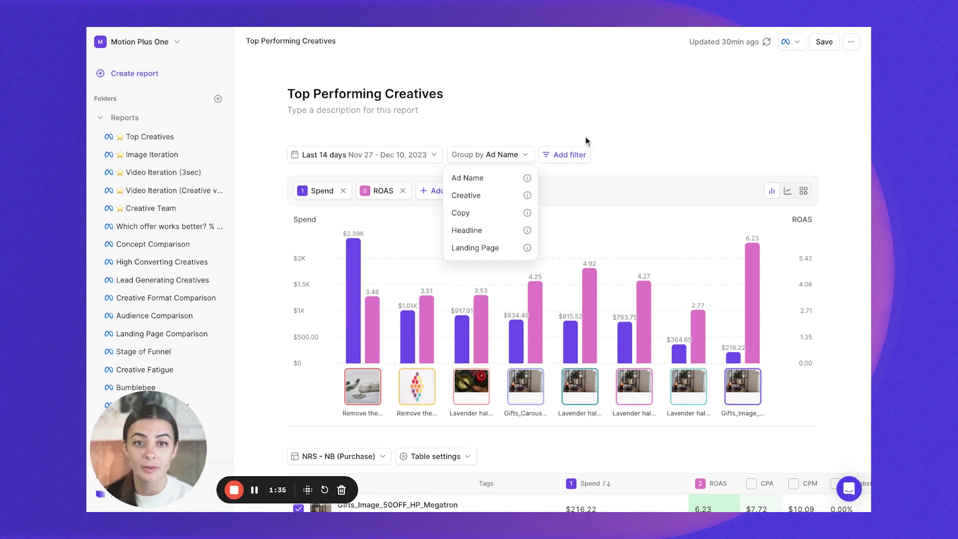
pyautogui.click(609, 140)
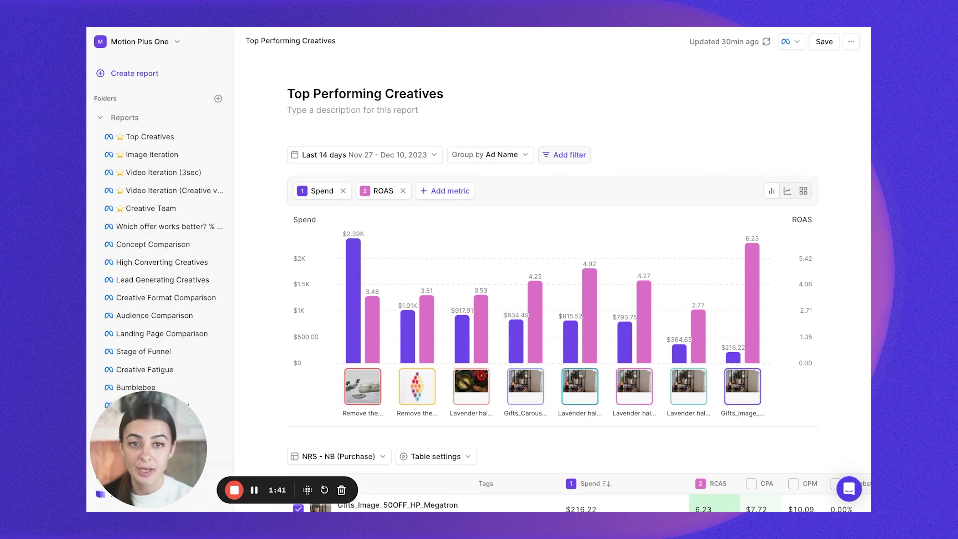
pyautogui.click(578, 156)
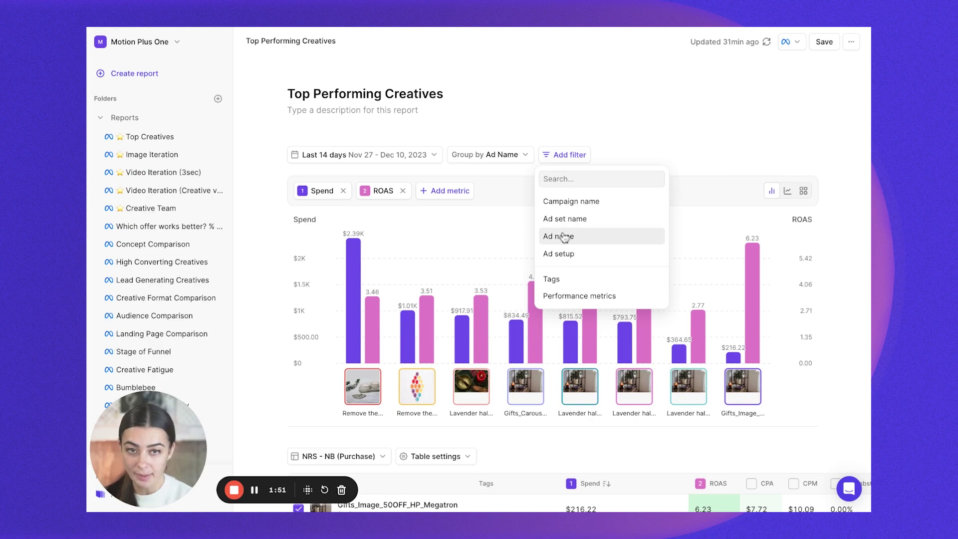
# Filter the report to campaign names containing 'prospecting'
pyautogui.click(571, 205)
pyautogui.write('prospecting')
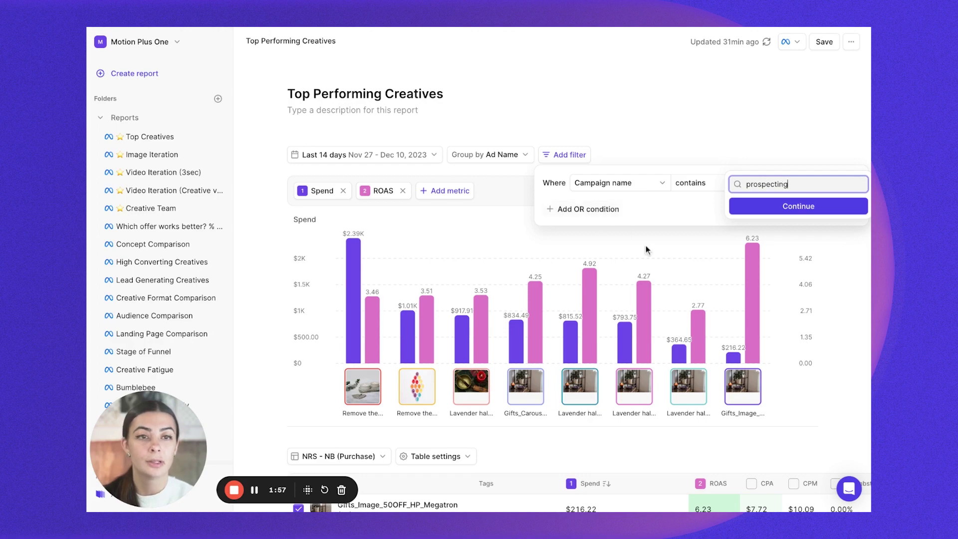
pyautogui.click(774, 210)
pyautogui.click(843, 210)
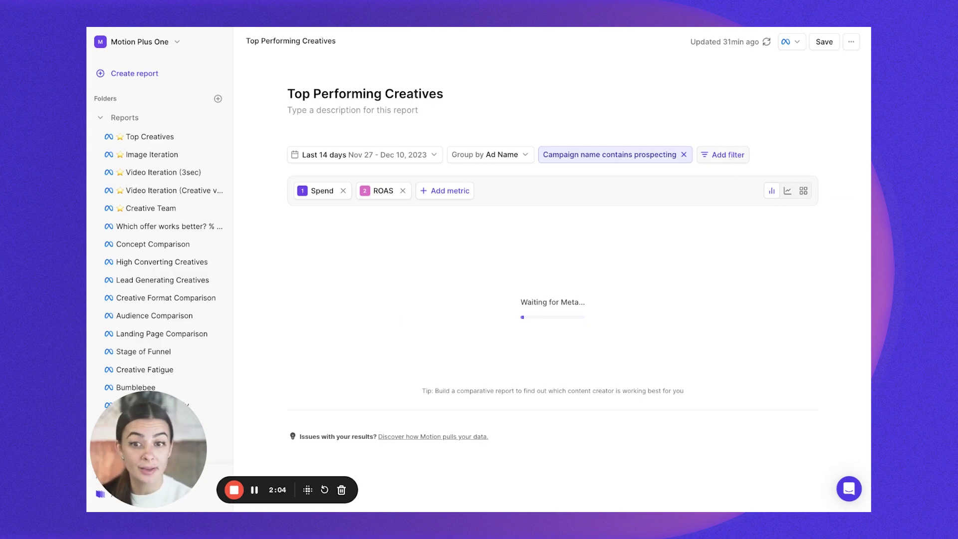
# Add a second filter for ad names containing 'lavender'
pyautogui.click(723, 155)
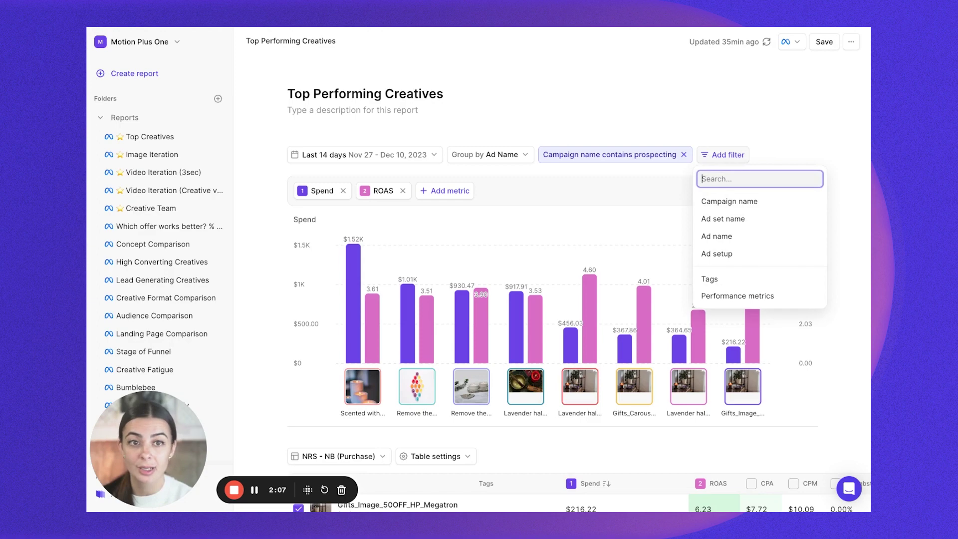
pyautogui.click(734, 237)
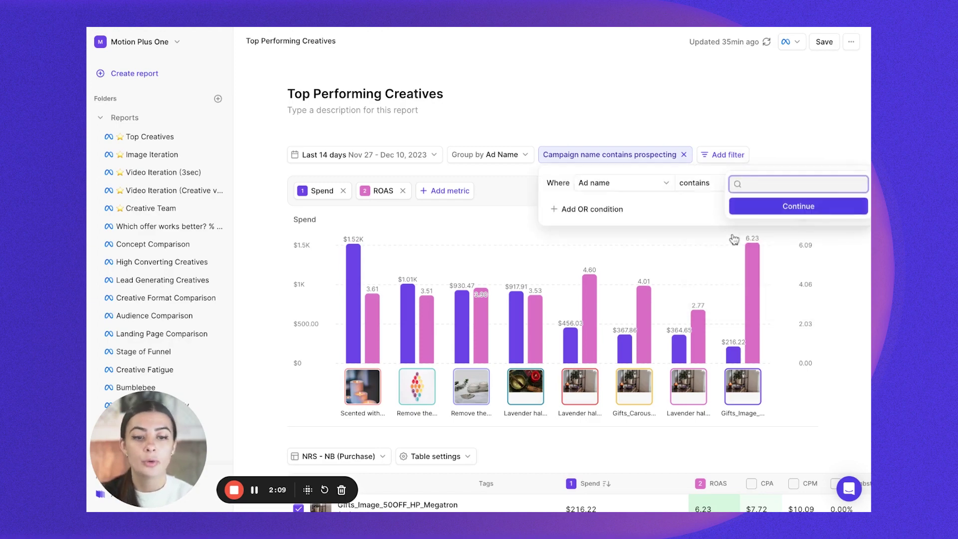
pyautogui.write('lavender')
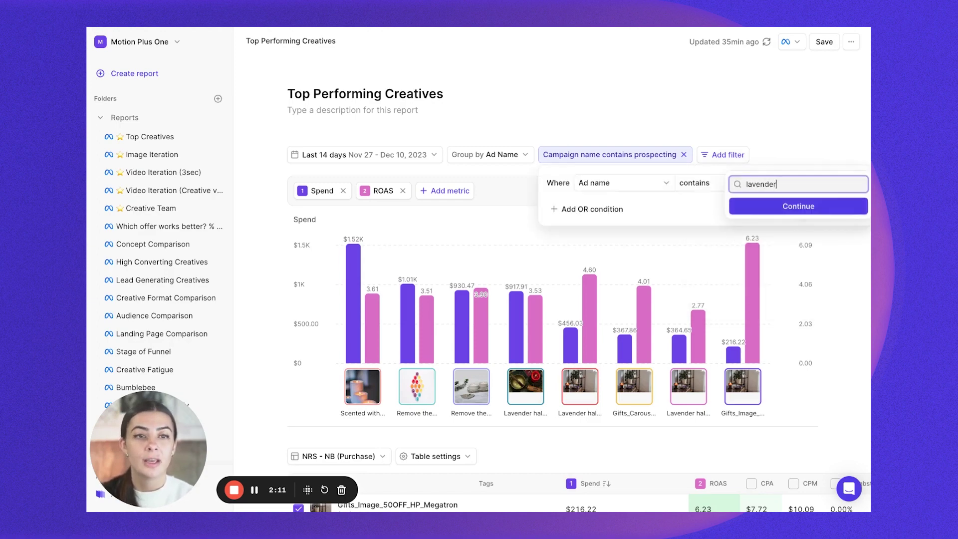
pyautogui.click(811, 243)
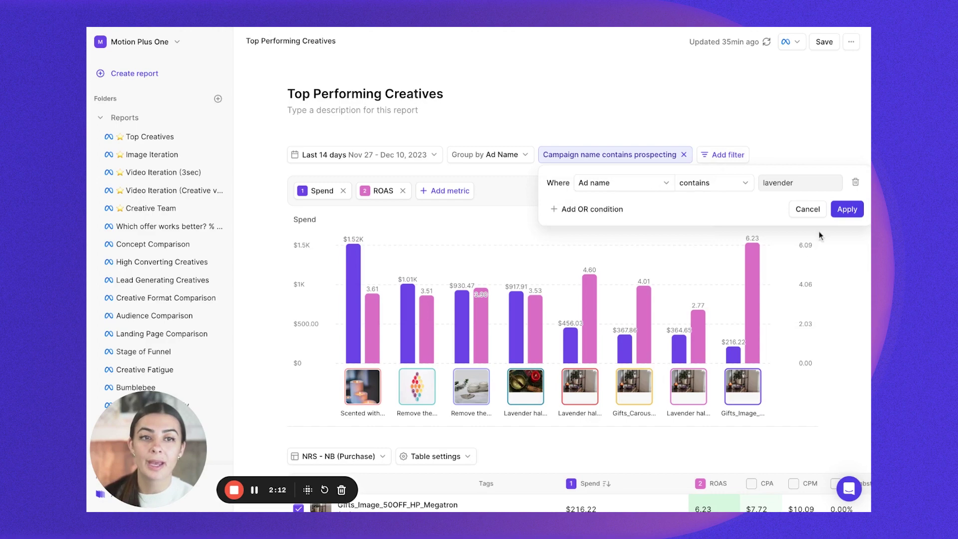
pyautogui.click(848, 210)
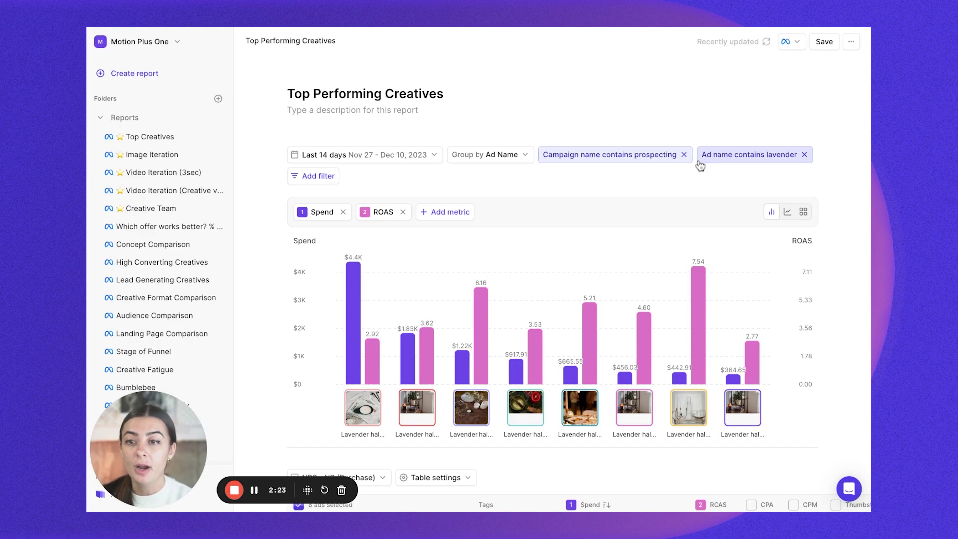
# Add a Performance metrics filter of Spend greater than 100 USD
pyautogui.click(315, 177)
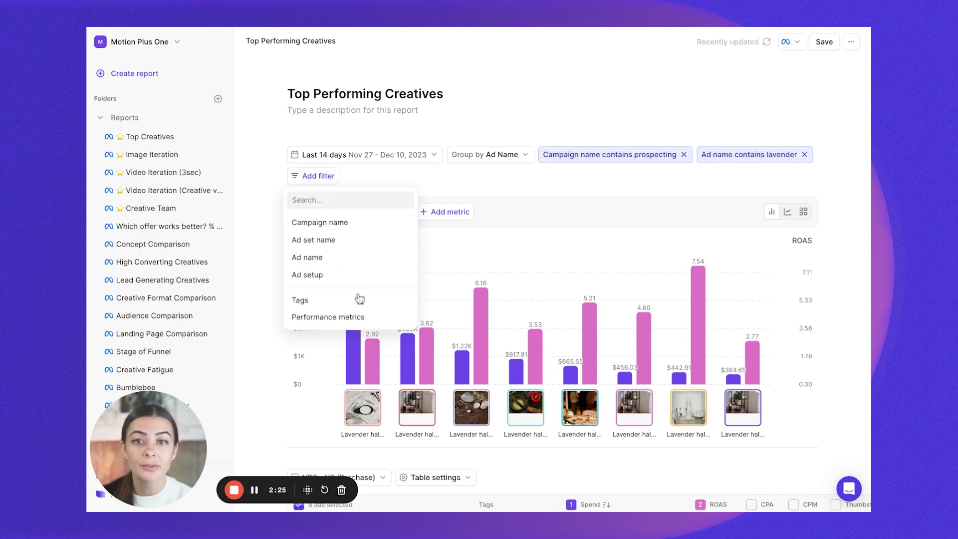
pyautogui.click(344, 321)
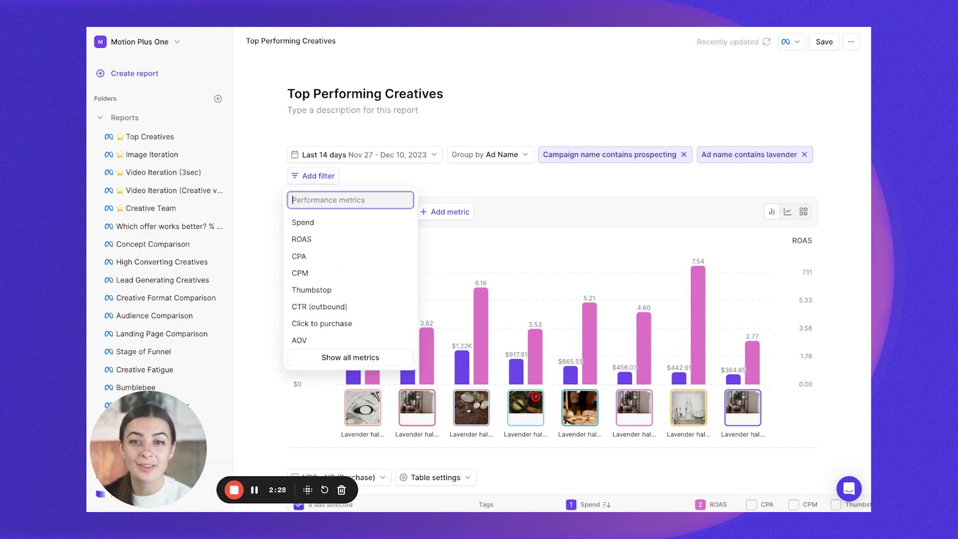
pyautogui.click(331, 223)
pyautogui.write('100')
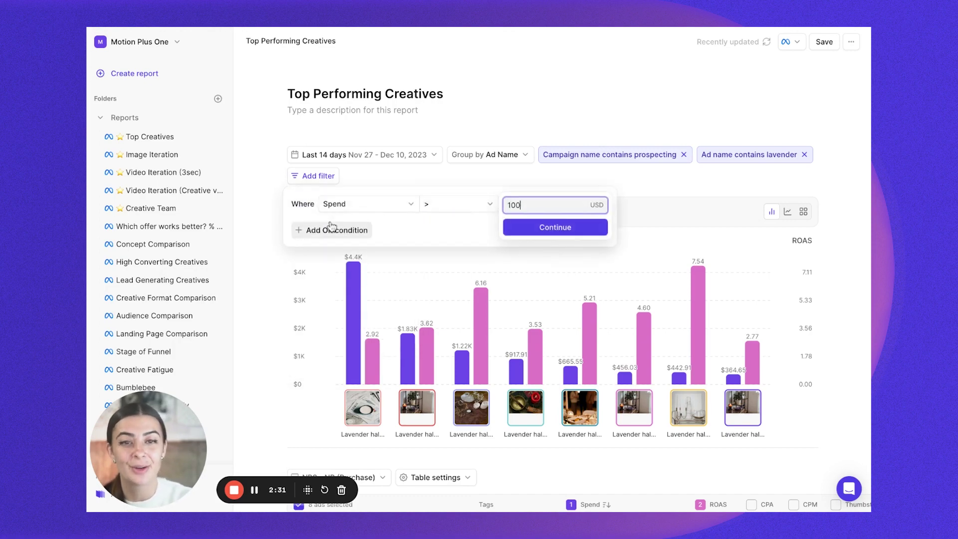
pyautogui.click(555, 232)
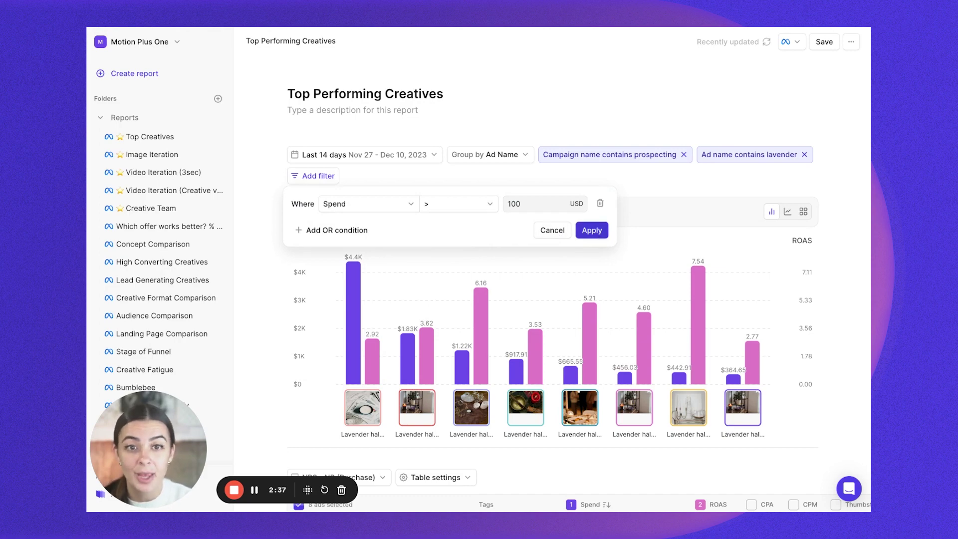
pyautogui.click(592, 230)
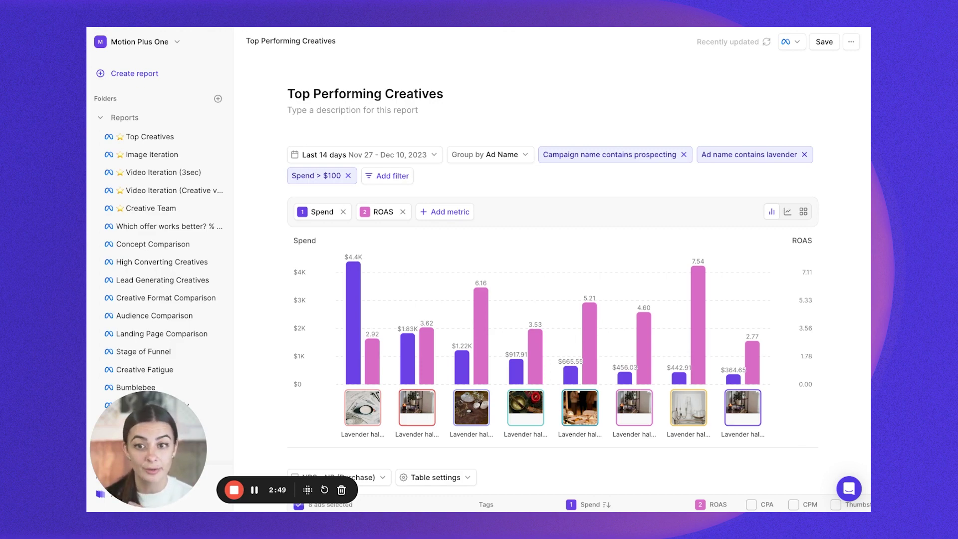
pyautogui.click(384, 179)
# Add a Performance metrics filter of ROAS greater than 2
pyautogui.click(401, 317)
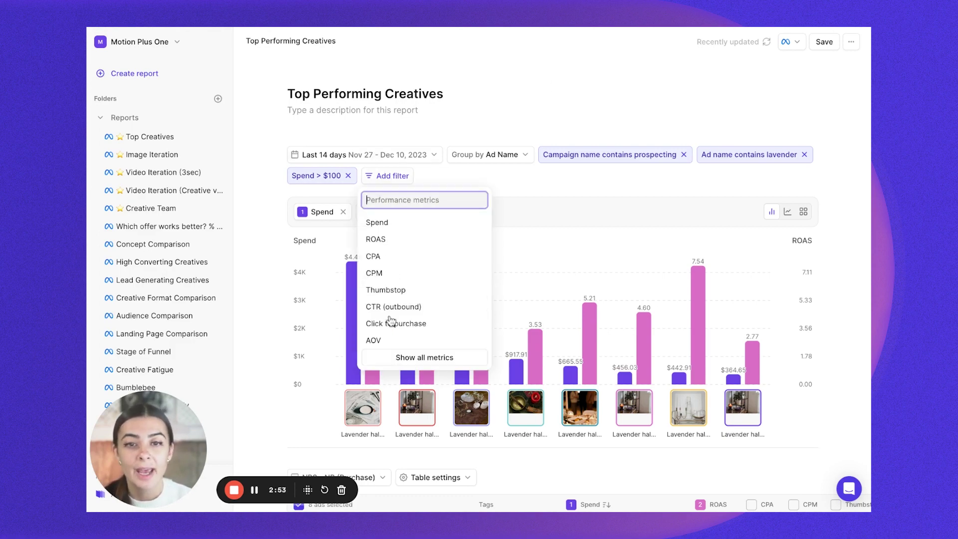
pyautogui.click(394, 243)
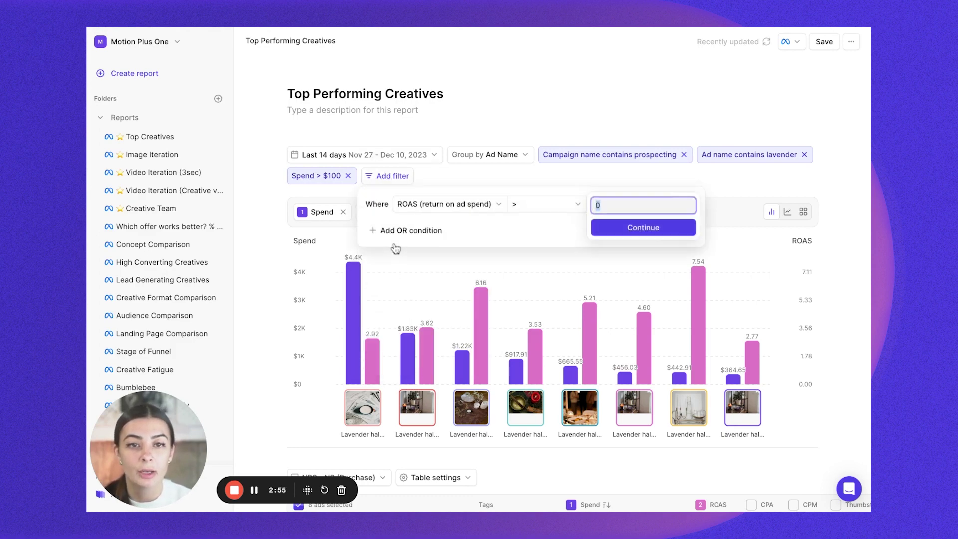
pyautogui.write('2')
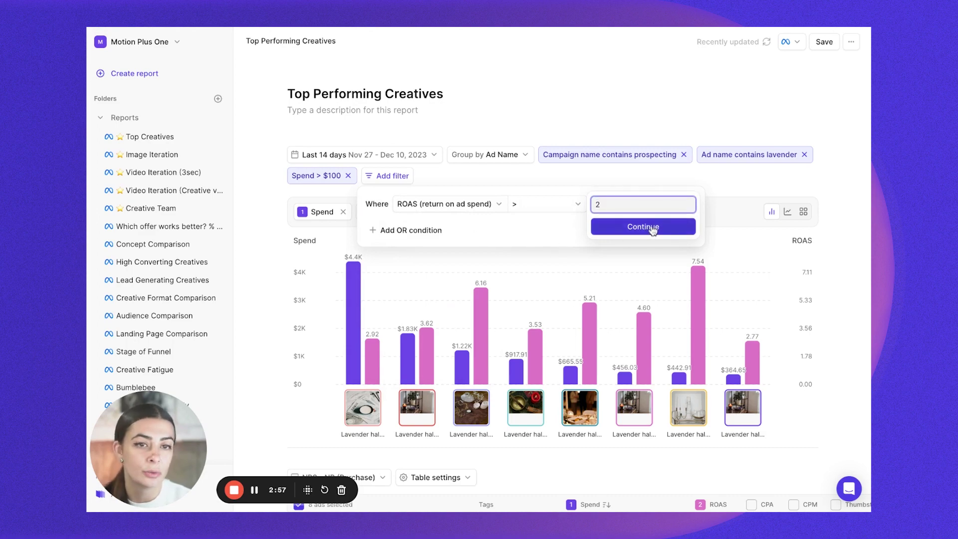
pyautogui.click(633, 227)
pyautogui.click(678, 229)
# Browse the full list of performance metrics available as filters, then close it
pyautogui.click(452, 177)
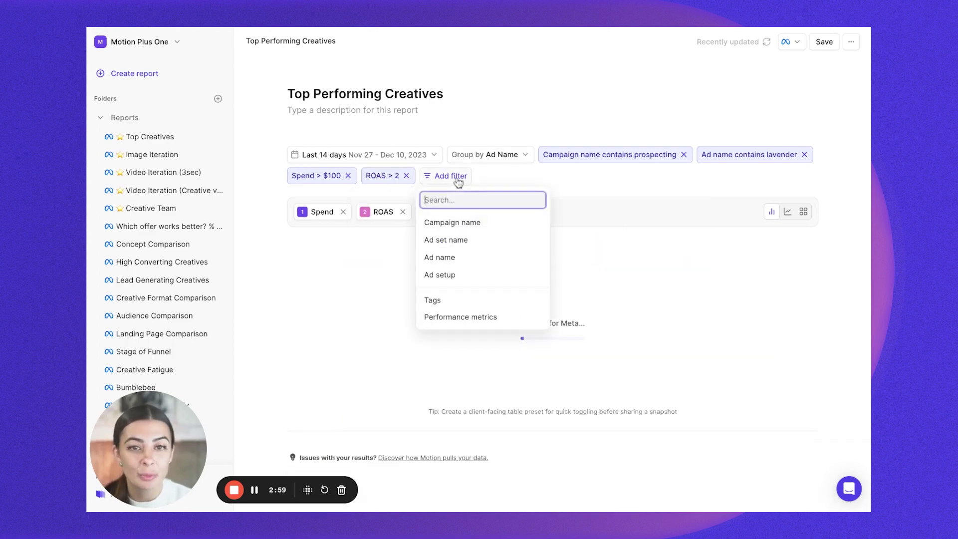
pyautogui.click(466, 319)
pyautogui.click(477, 357)
pyautogui.scroll(-10, 509, 357)
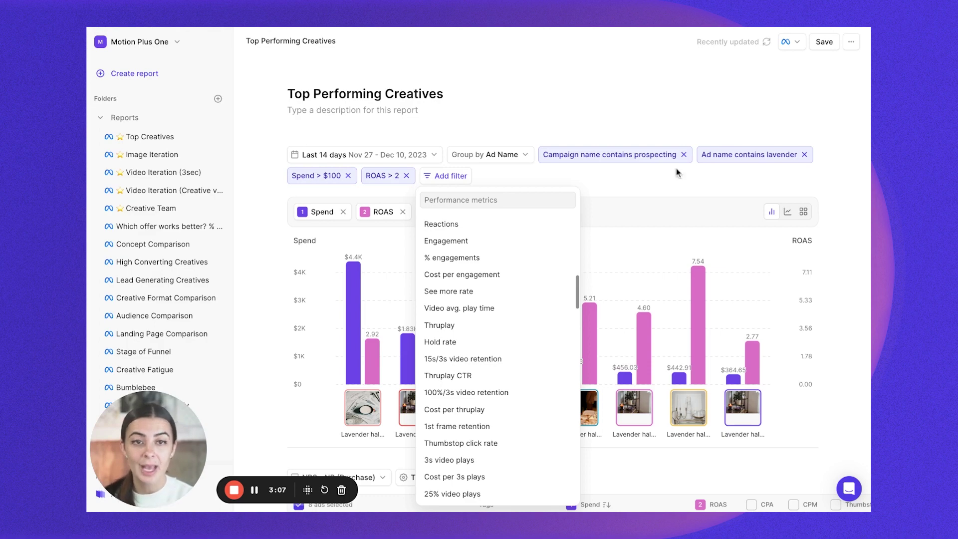
pyautogui.click(658, 193)
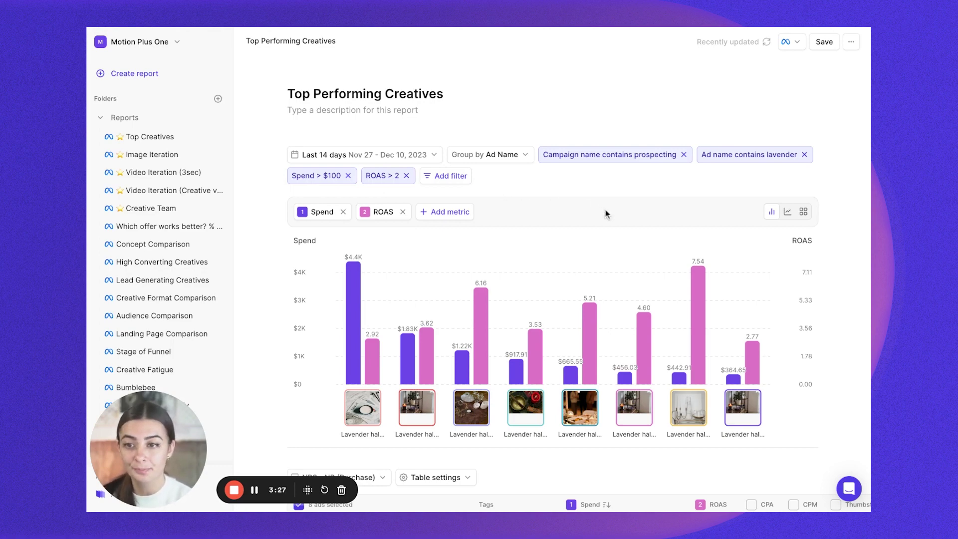
# Scroll down to the ads table and view creative insights for the third lavender ad
pyautogui.scroll(-1, 606, 210)
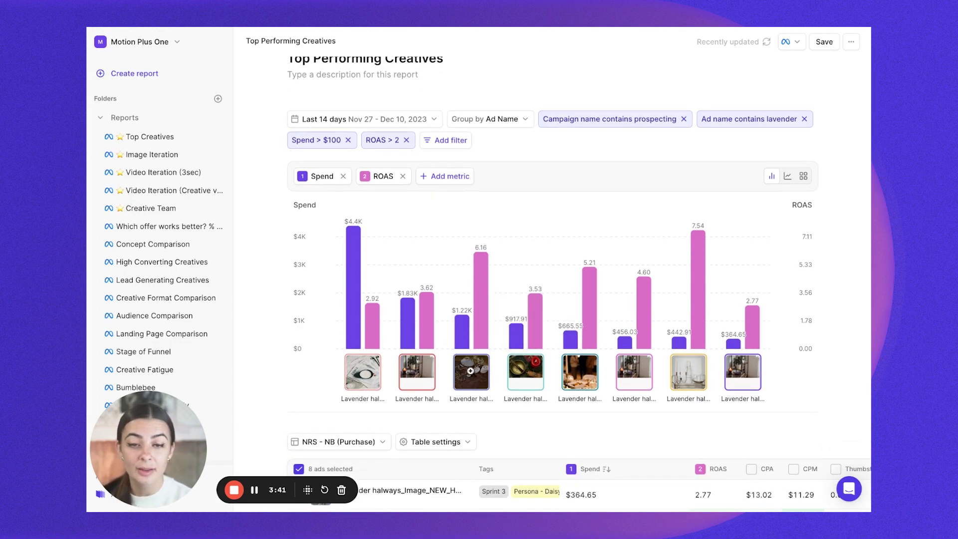
pyautogui.click(471, 371)
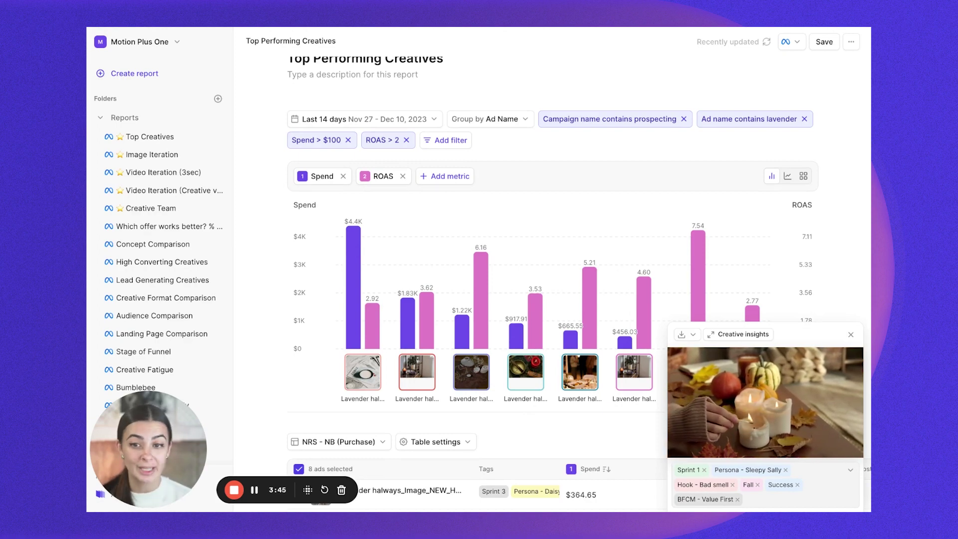
# Close the creative insights panel and scroll through the filtered ads table
pyautogui.click(522, 418)
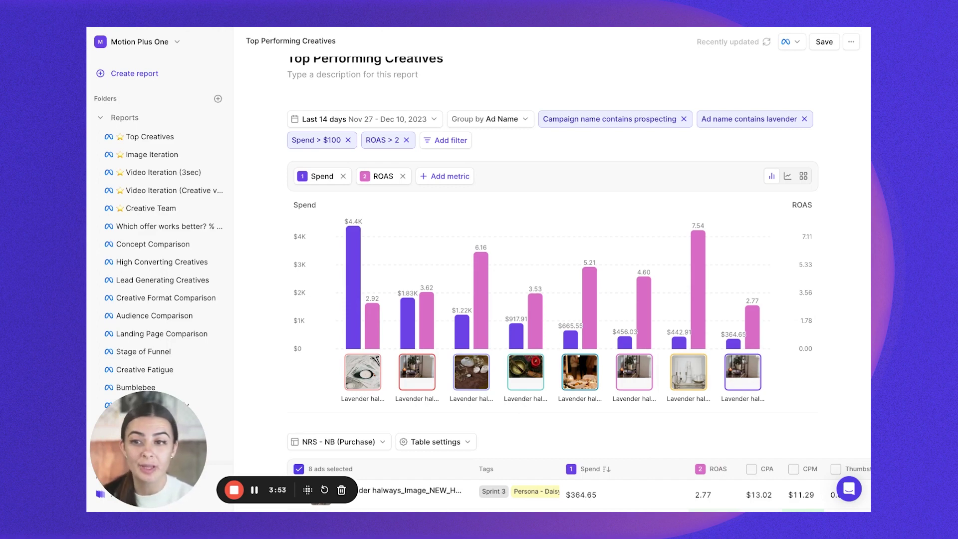
pyautogui.scroll(1, 628, 478)
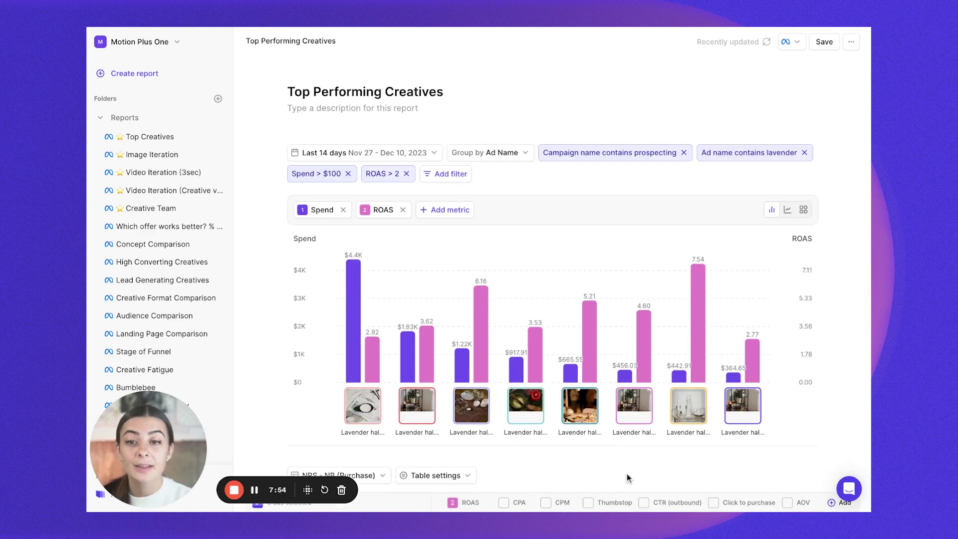
pyautogui.scroll(-8, 627, 478)
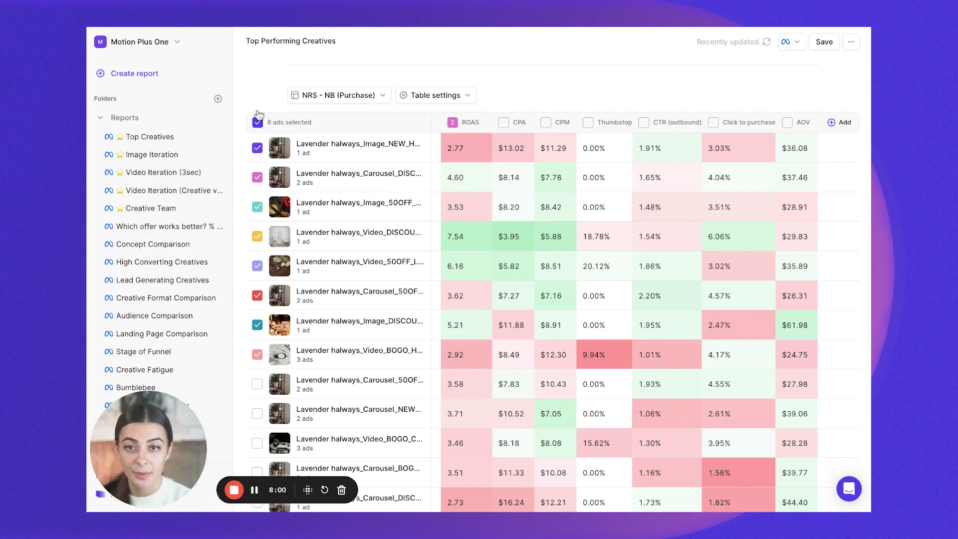
pyautogui.moveTo(261, 206)
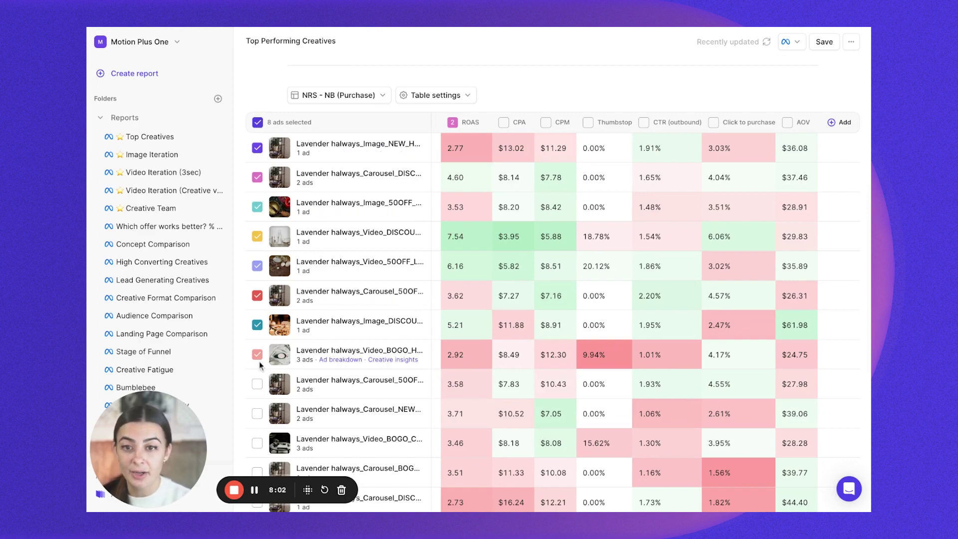
pyautogui.scroll(5, 426, 269)
pyautogui.scroll(1, 426, 268)
pyautogui.moveTo(523, 247)
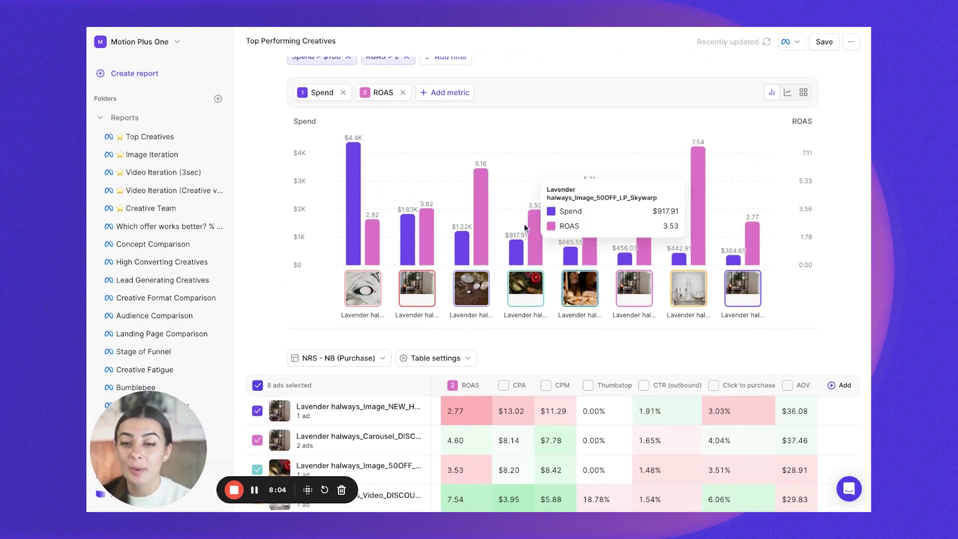
pyautogui.scroll(-5, 523, 247)
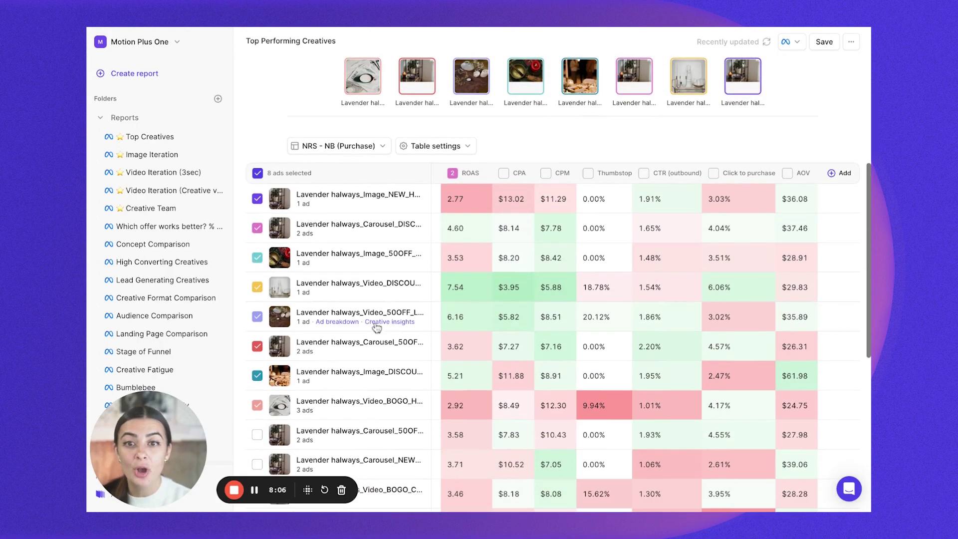
pyautogui.scroll(-9, 460, 367)
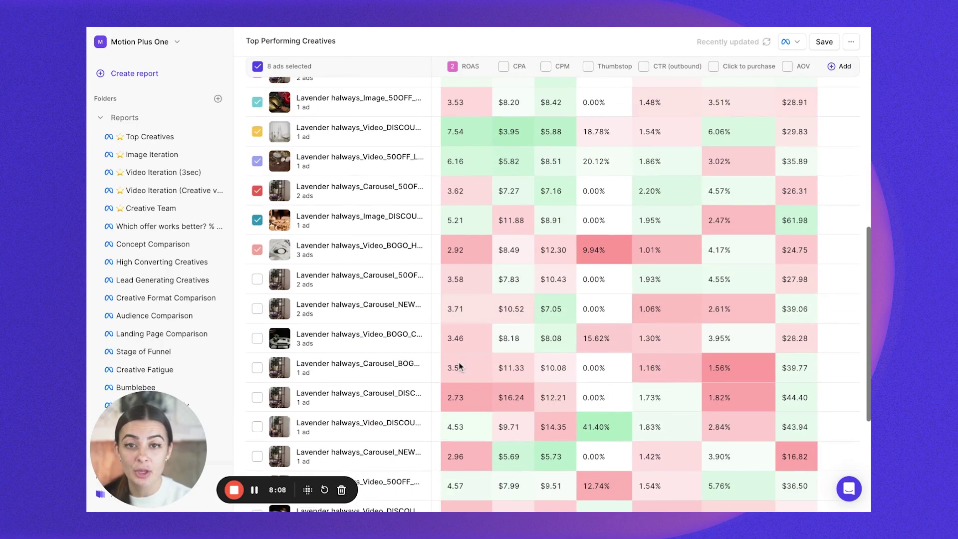
# Highlight the 104 total results count, then show the table's metric preset list
pyautogui.doubleClick(384, 450)
pyautogui.scroll(7, 480, 397)
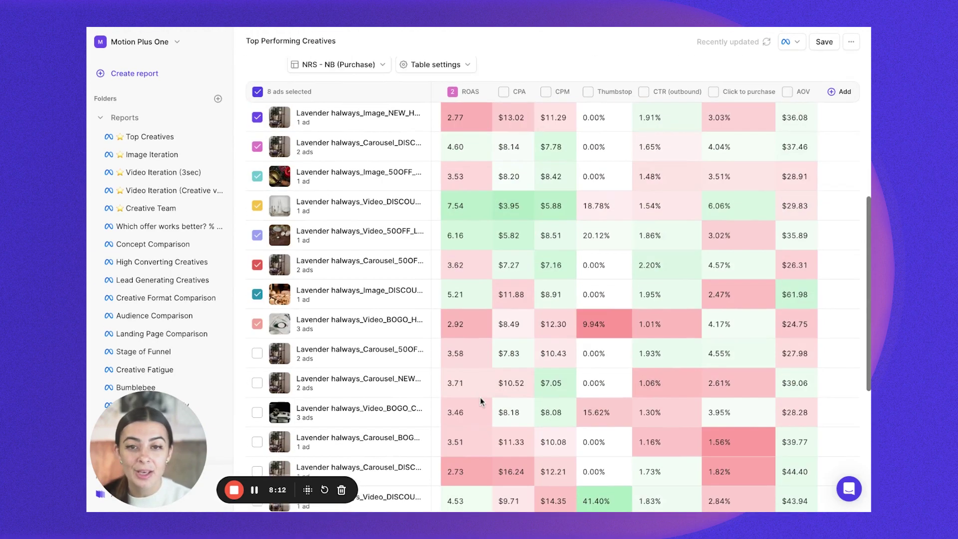
pyautogui.scroll(3, 480, 397)
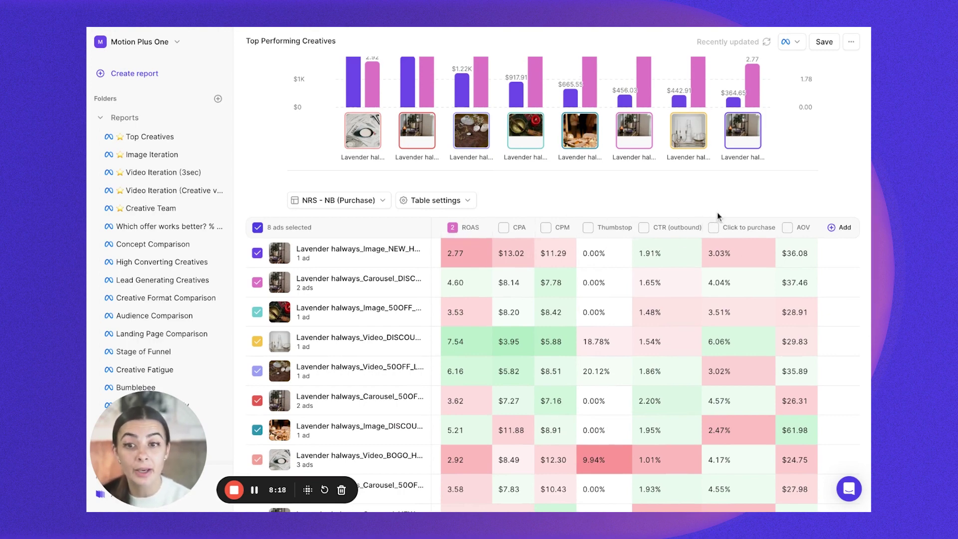
pyautogui.click(357, 205)
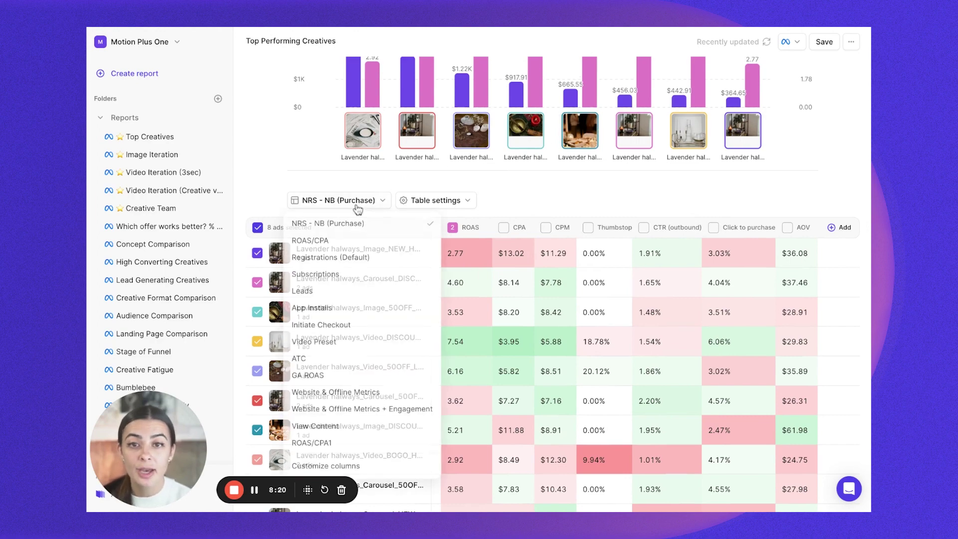
pyautogui.click(383, 472)
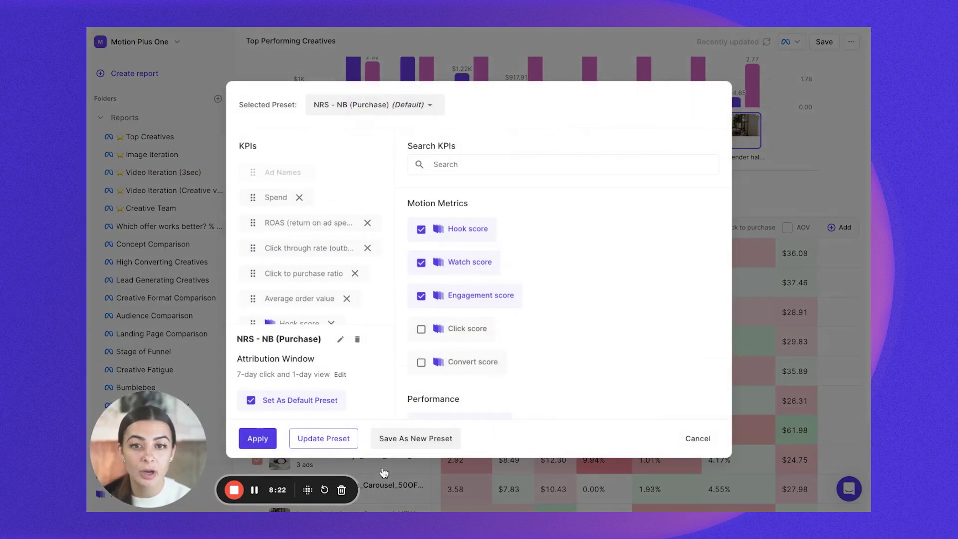
pyautogui.scroll(-5, 488, 332)
pyautogui.scroll(-4, 490, 336)
pyautogui.click(421, 305)
pyautogui.click(422, 334)
pyautogui.click(421, 275)
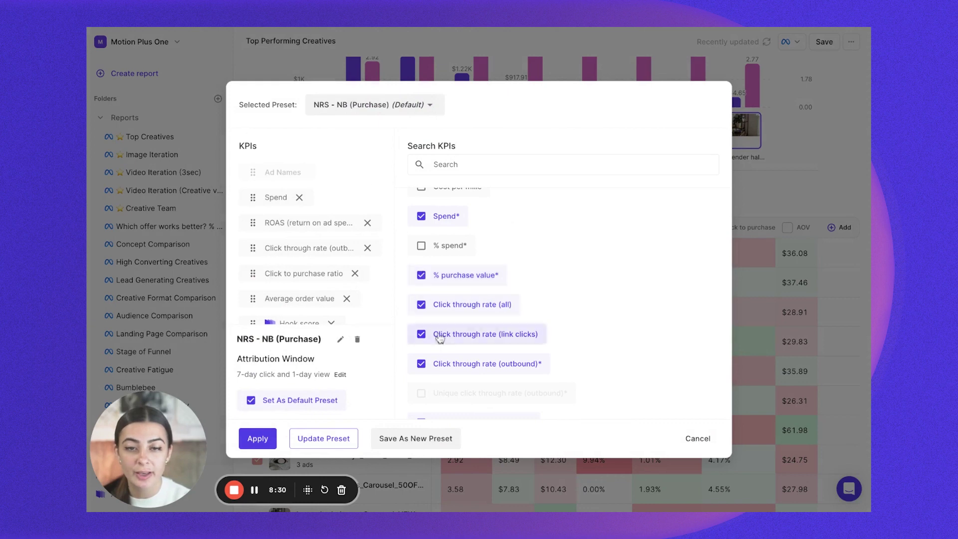
pyautogui.scroll(-10, 492, 378)
pyautogui.scroll(-10, 493, 378)
pyautogui.scroll(5, 493, 377)
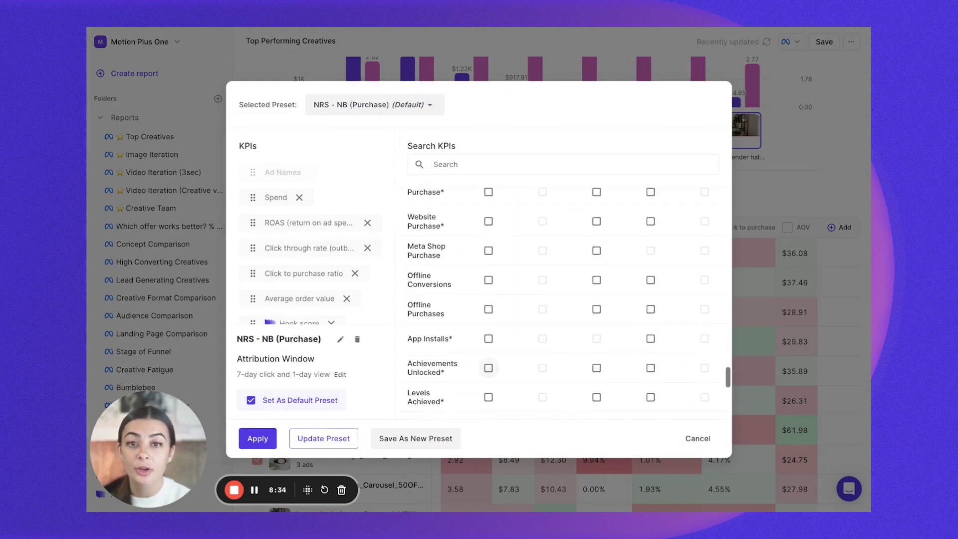
pyautogui.scroll(15, 489, 368)
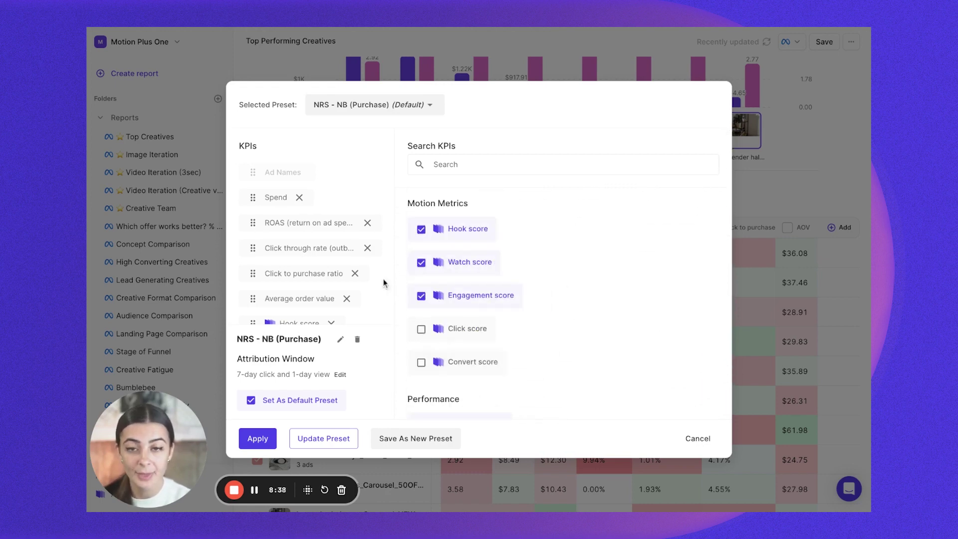
pyautogui.scroll(-3, 258, 283)
pyautogui.scroll(2, 257, 283)
pyautogui.moveTo(251, 291); pyautogui.dragTo(294, 218)
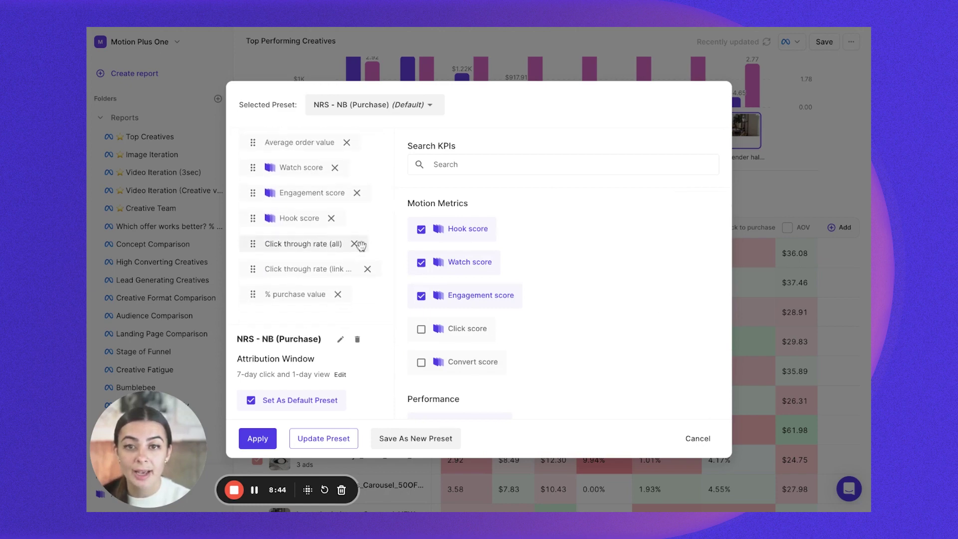
pyautogui.click(367, 267)
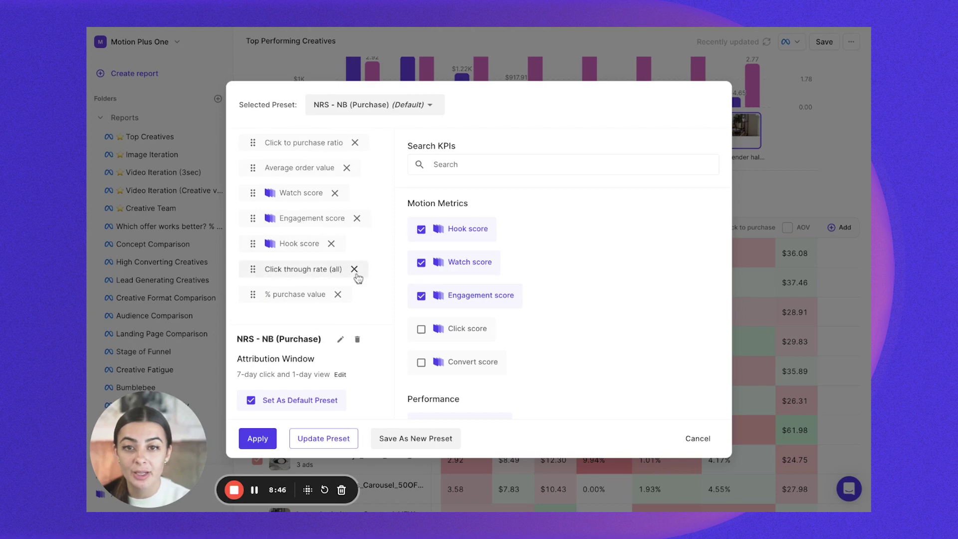
pyautogui.click(354, 269)
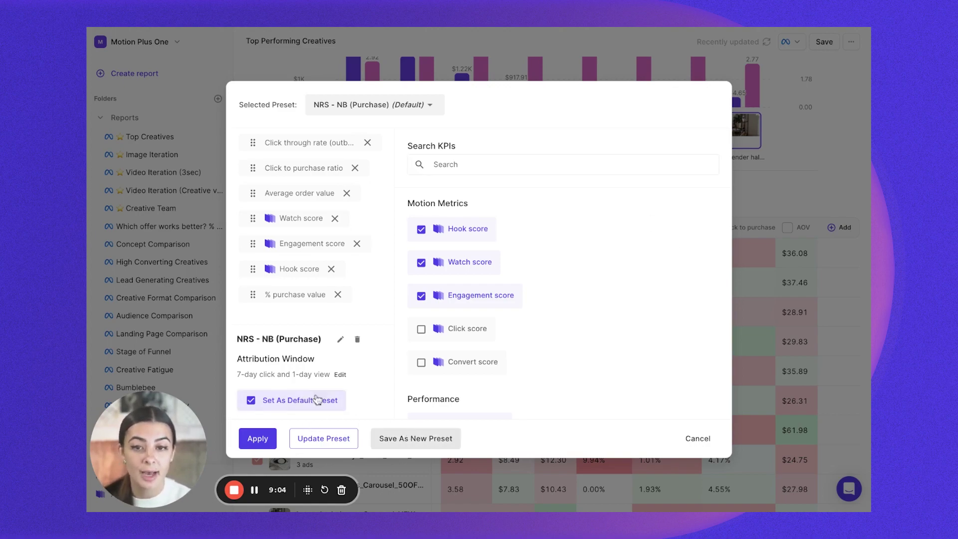
pyautogui.click(698, 439)
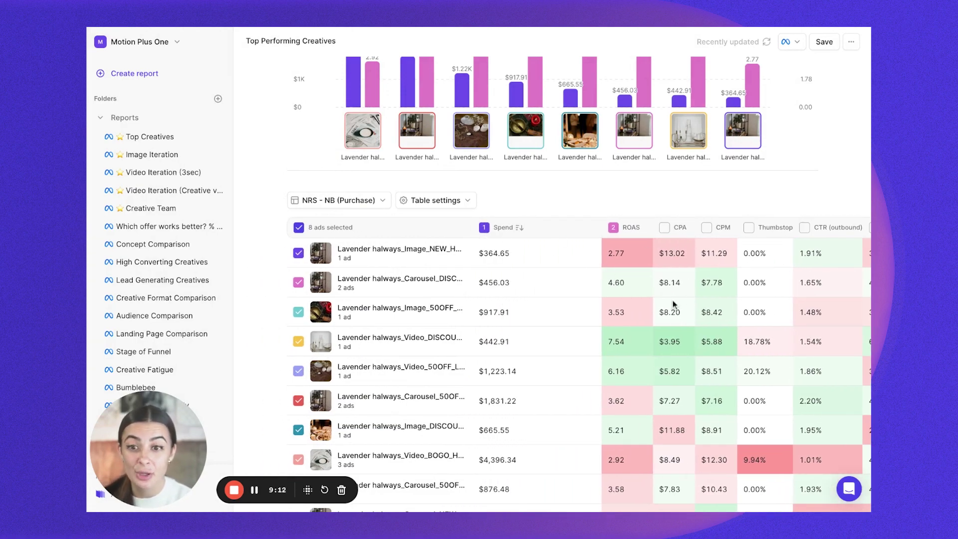
pyautogui.click(445, 201)
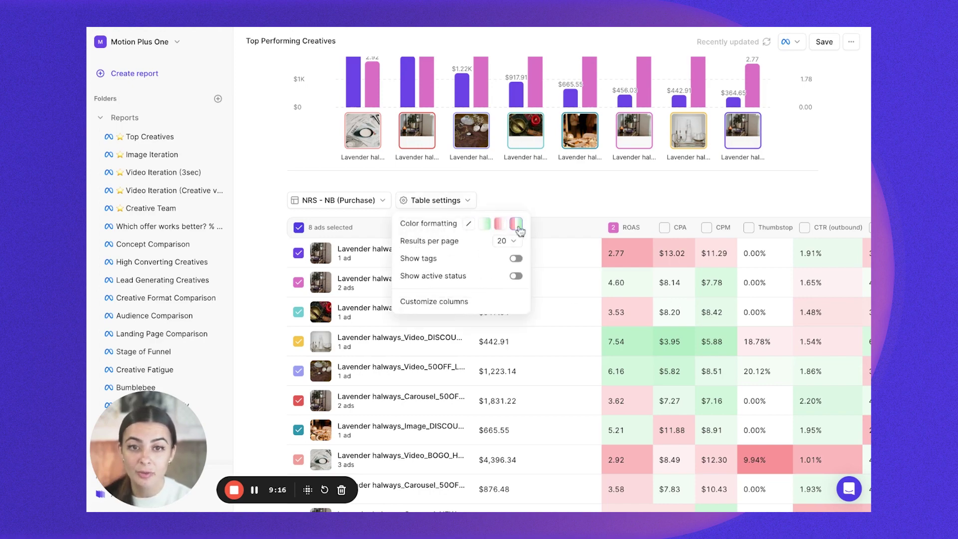
pyautogui.click(584, 199)
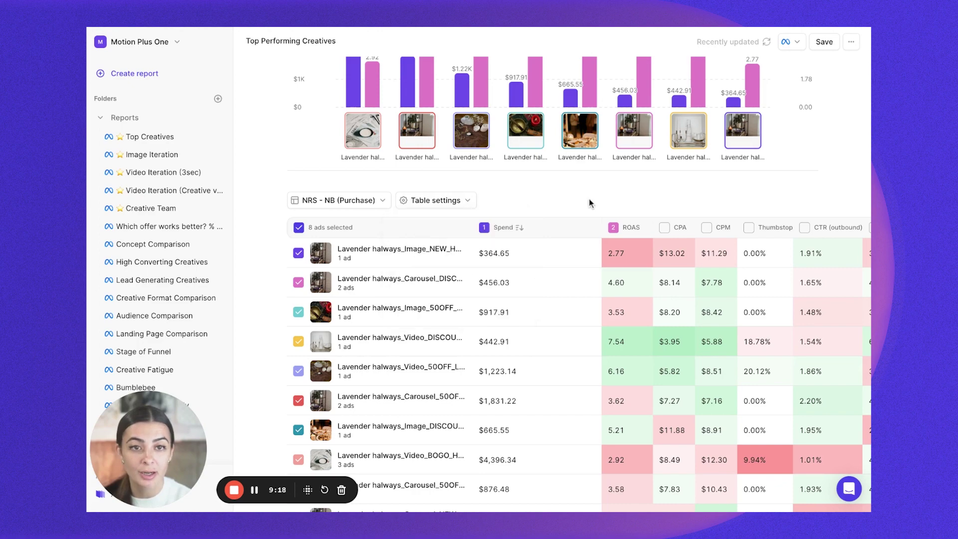
pyautogui.hscroll(3, 733, 339)
pyautogui.hscroll(2, 733, 340)
pyautogui.moveTo(455, 253)
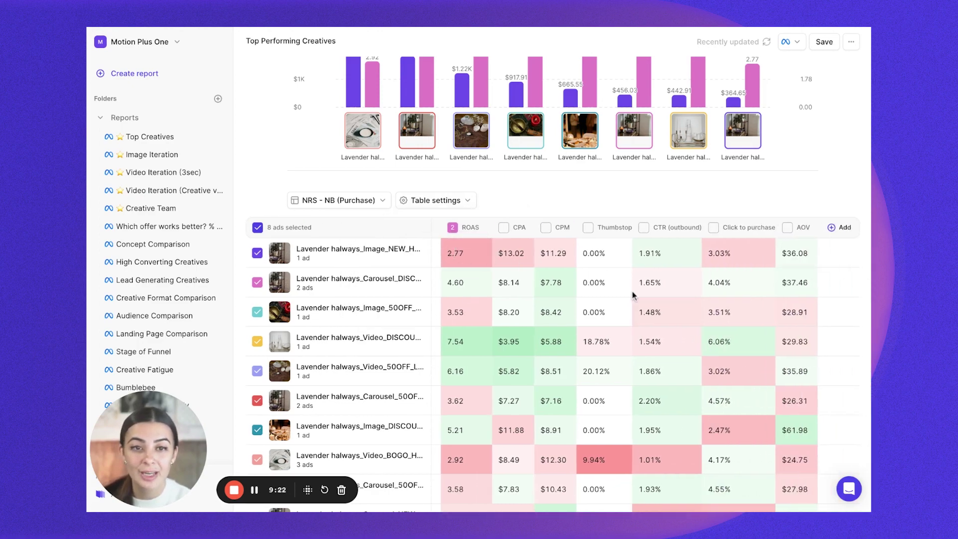
pyautogui.moveTo(592, 331)
pyautogui.scroll(-1, 592, 282)
pyautogui.scroll(-8, 592, 282)
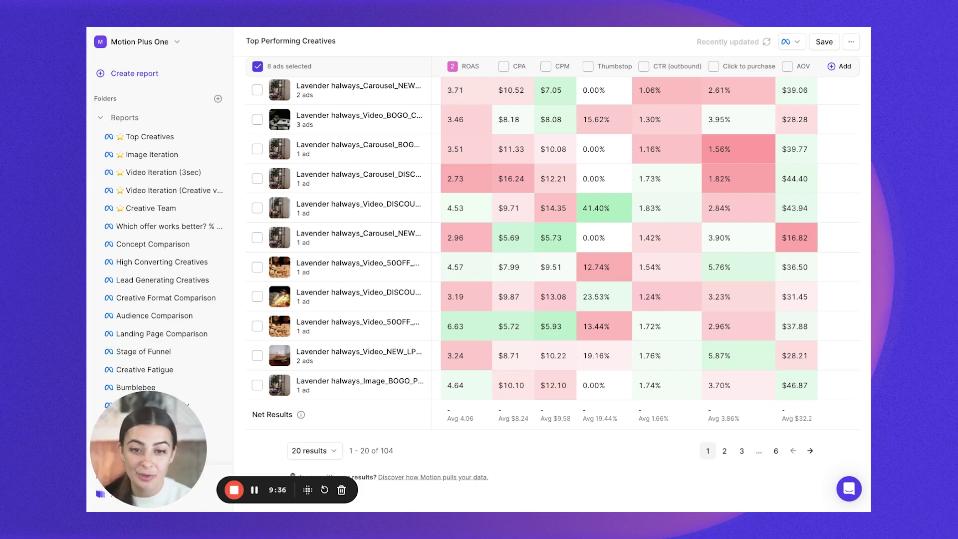
pyautogui.scroll(10, 473, 317)
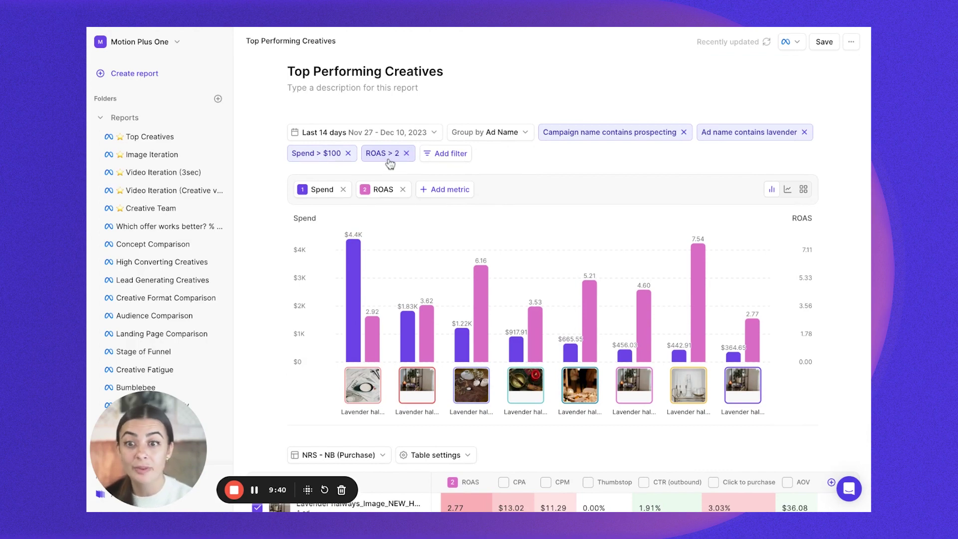
pyautogui.scroll(-3, 609, 436)
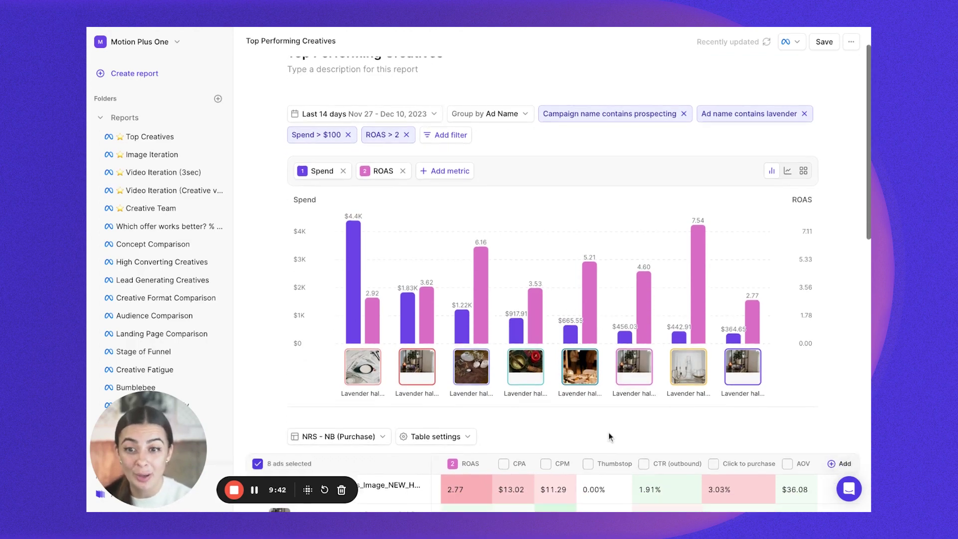
pyautogui.scroll(-2, 609, 436)
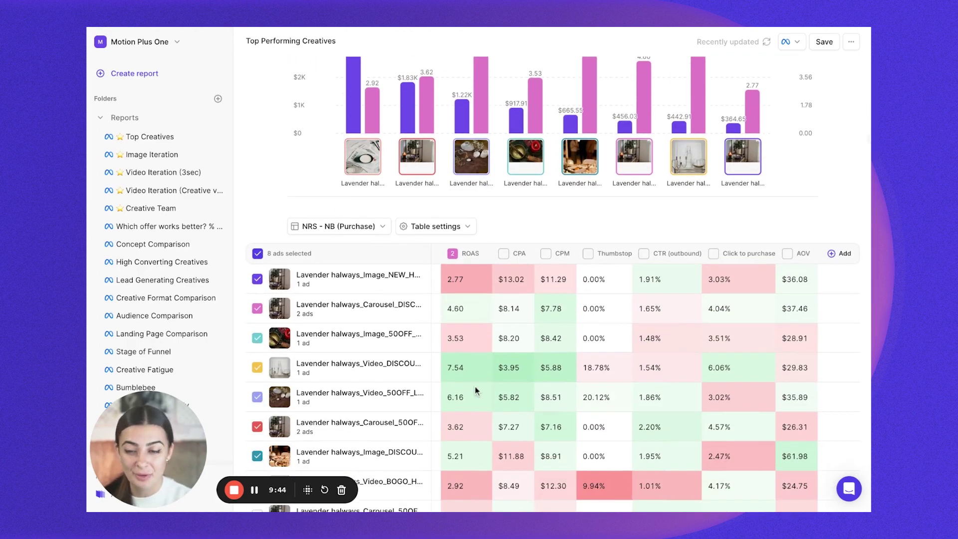
# Pick the green-only Color formatting swatch in Table settings and scroll back to the top
pyautogui.click(452, 230)
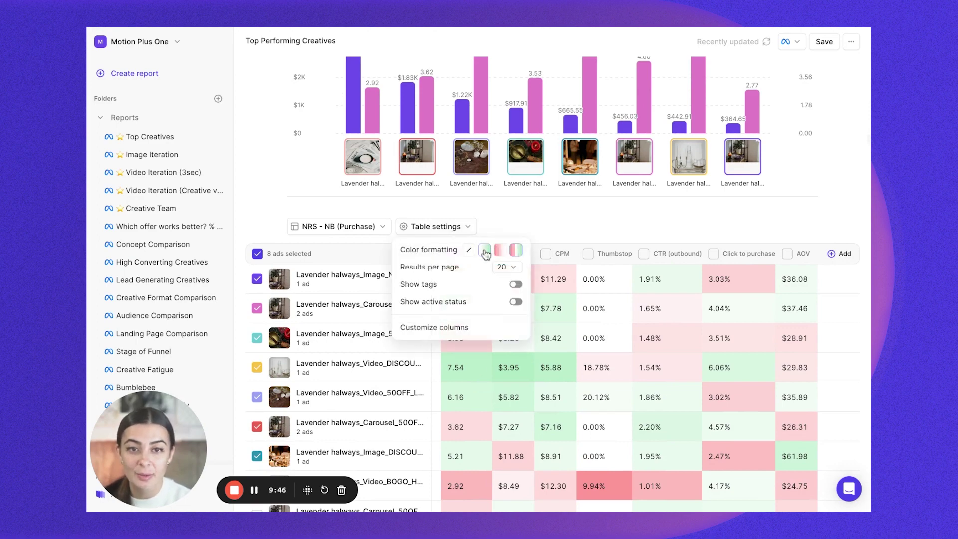
pyautogui.click(484, 251)
pyautogui.click(543, 225)
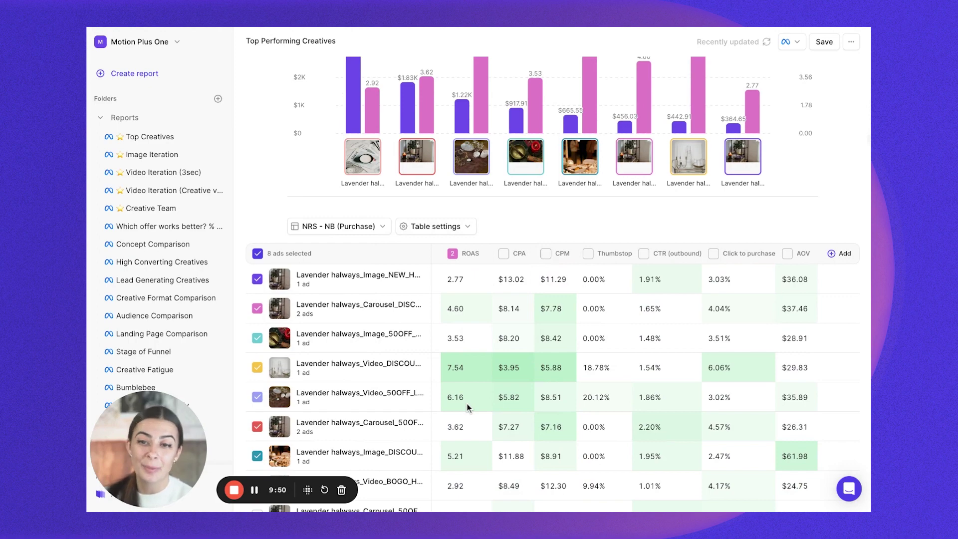
pyautogui.click(431, 231)
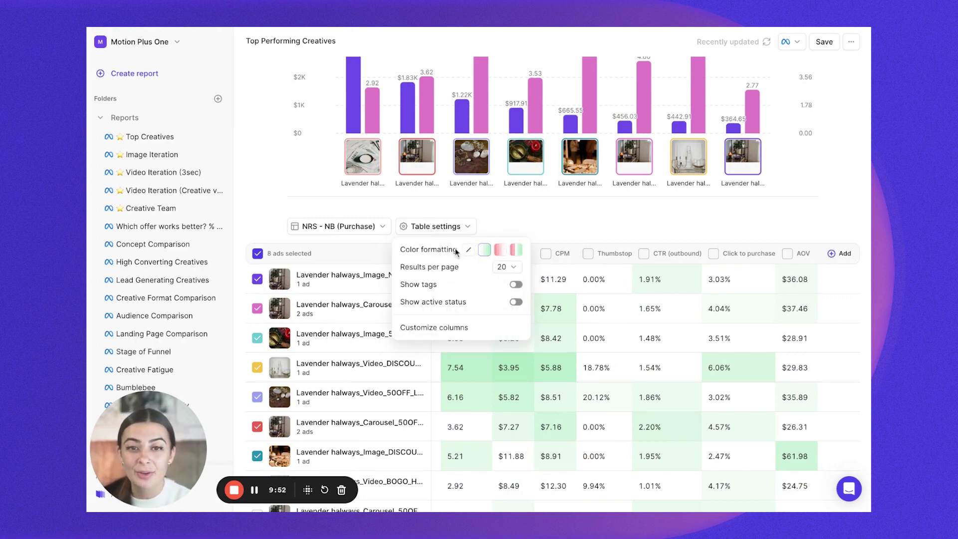
pyautogui.click(556, 225)
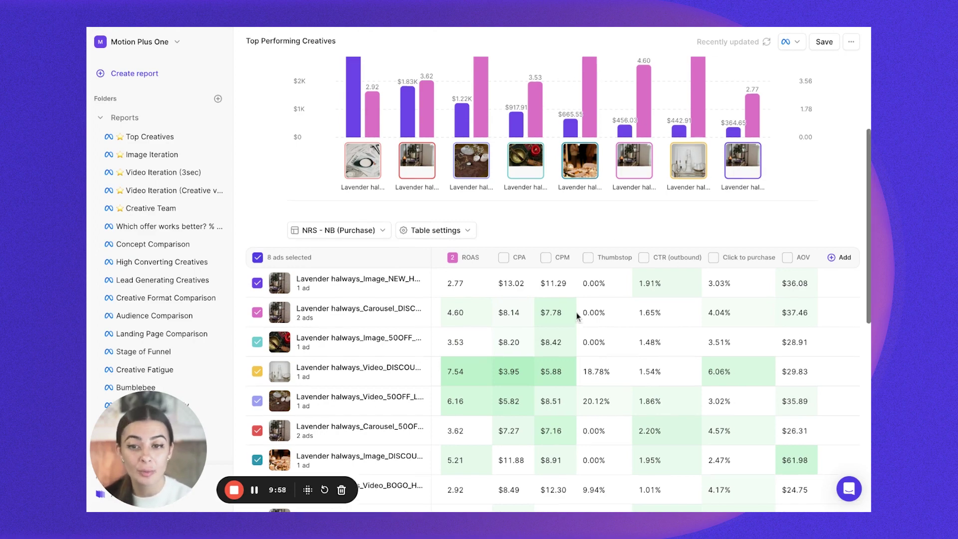
pyautogui.scroll(5, 577, 316)
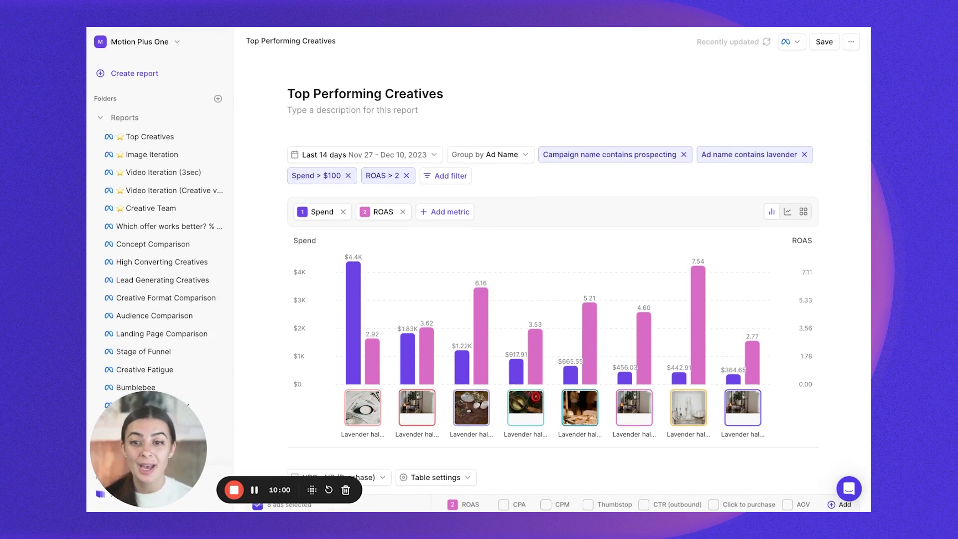